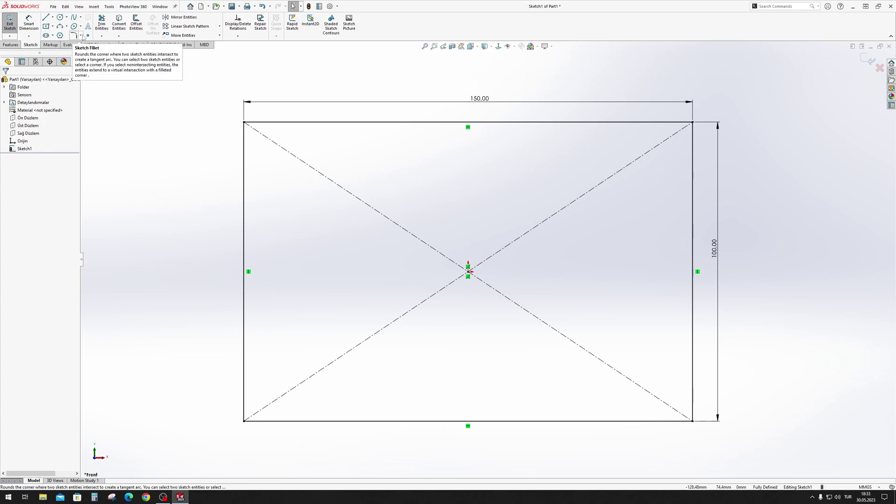
- Expand the Sketch Fillet drop-down to reveal the Sketch Chamfer option
left_click(81, 36)
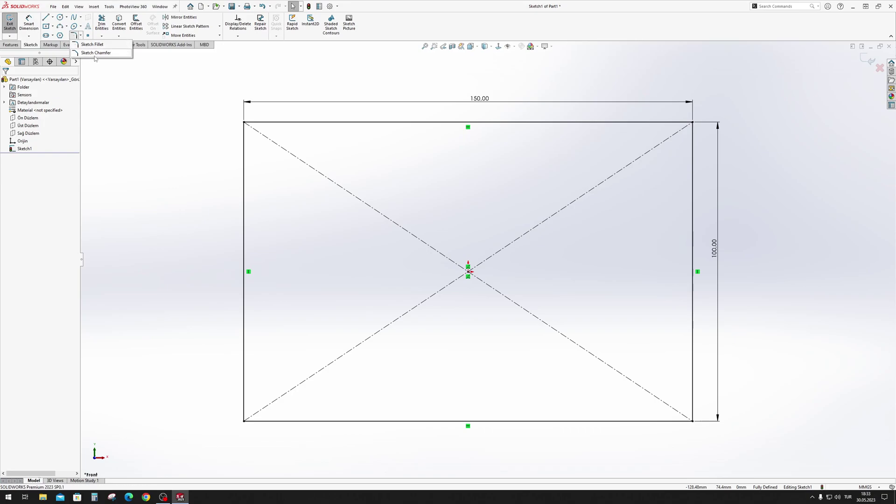
- Start Sketch Chamfer set to Distance-distance with Equal distance unchecked (10.00 mm each)
left_click(111, 53)
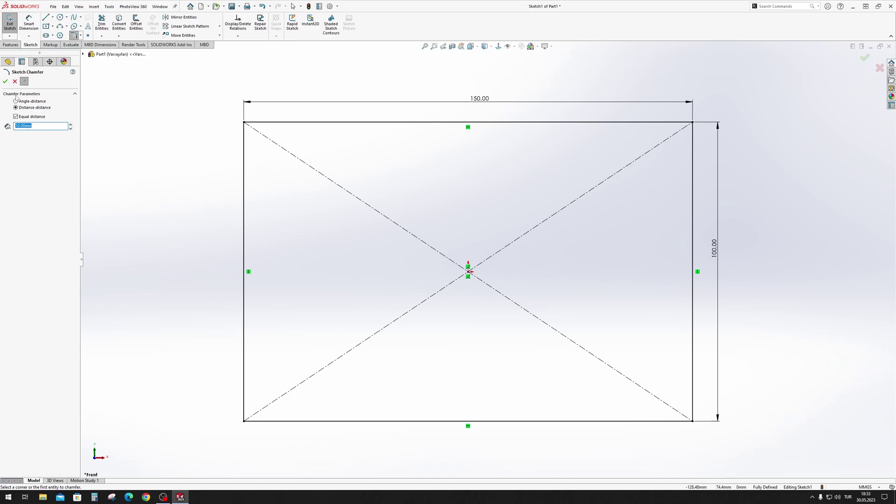
left_click(41, 102)
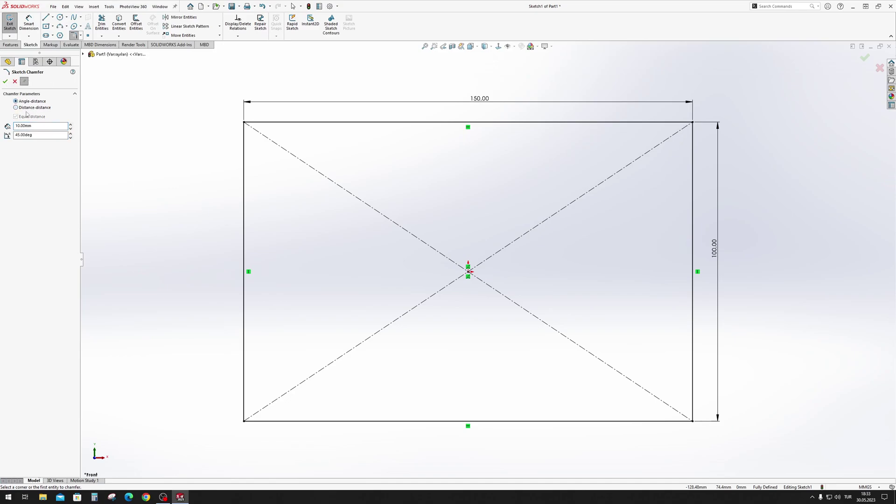
left_click(30, 109)
left_click(15, 117)
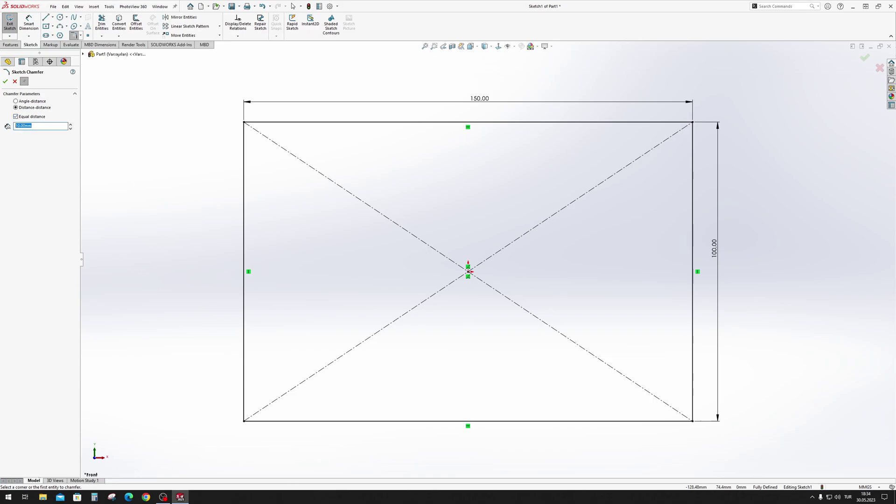
left_click(16, 117)
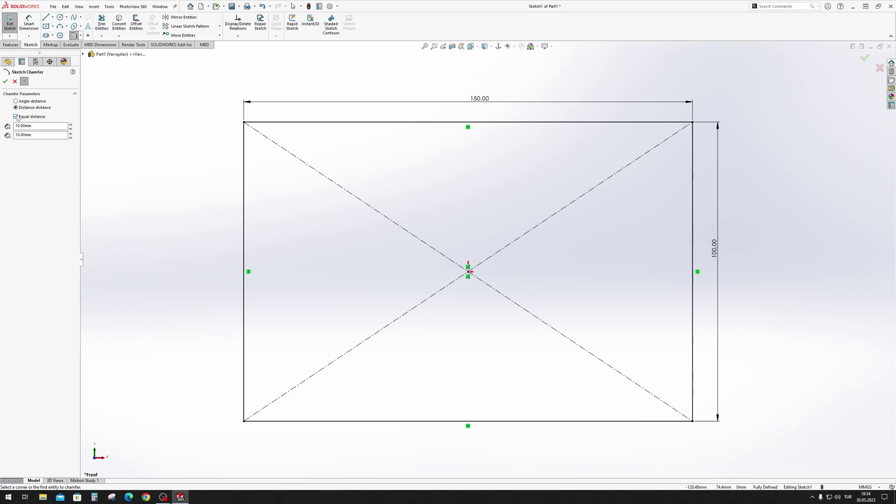
- Set the first chamfer distance to 20 mm, trial it on the top-left corner, and undo
left_click_drag(33, 126, 4, 126)
type("20")
key("Return")
left_click(246, 126)
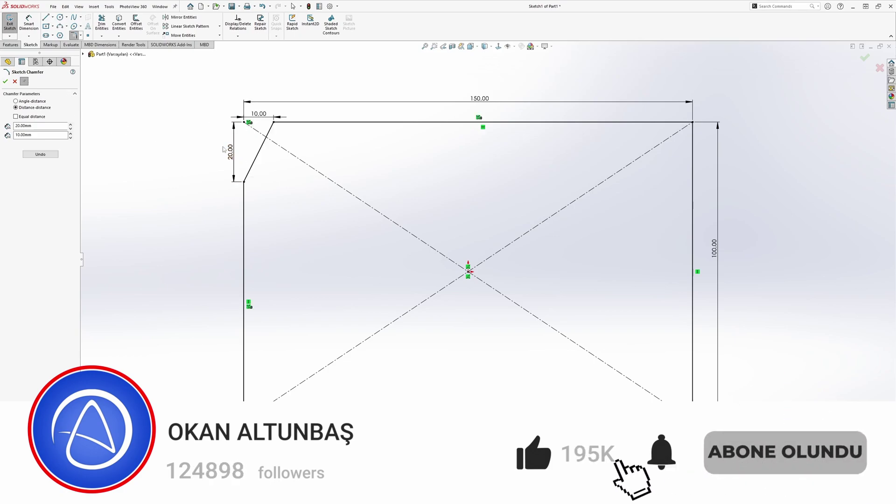
left_click(41, 155)
- Retry the 10 × 20 top-left chamfer starting from the left edge, then undo it
left_click(243, 192)
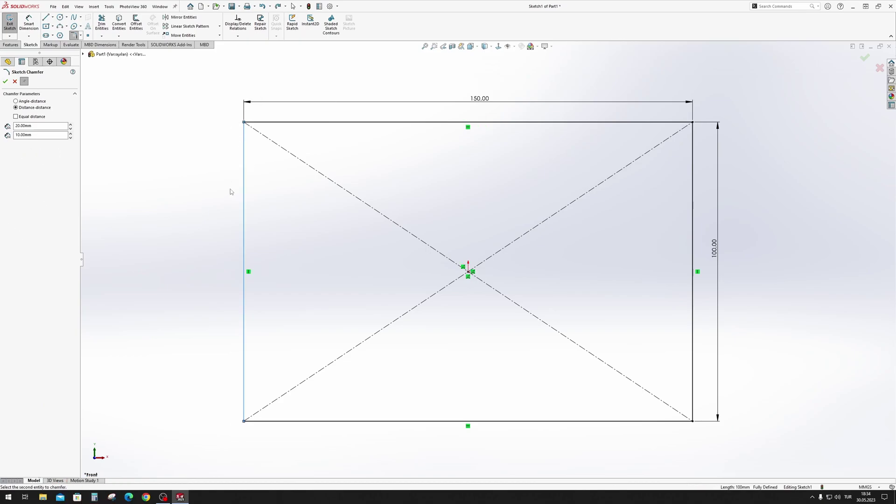
left_click(301, 123)
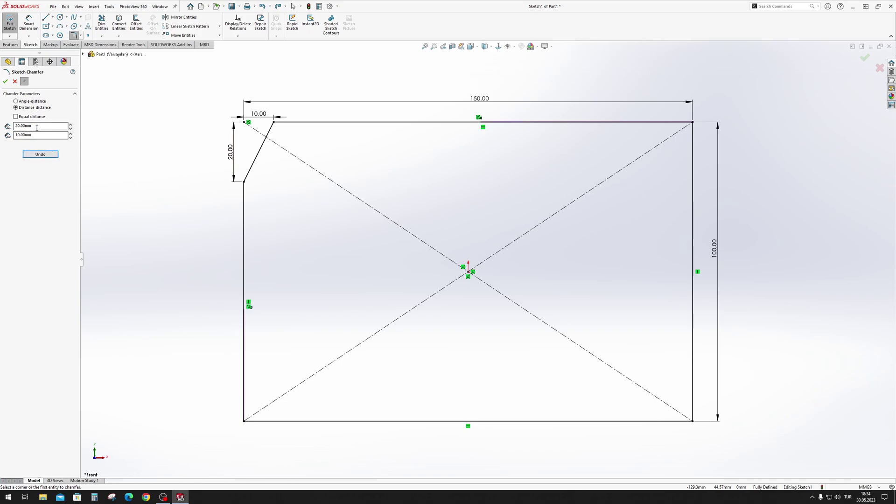
left_click_drag(33, 126, 11, 118)
left_click(40, 155)
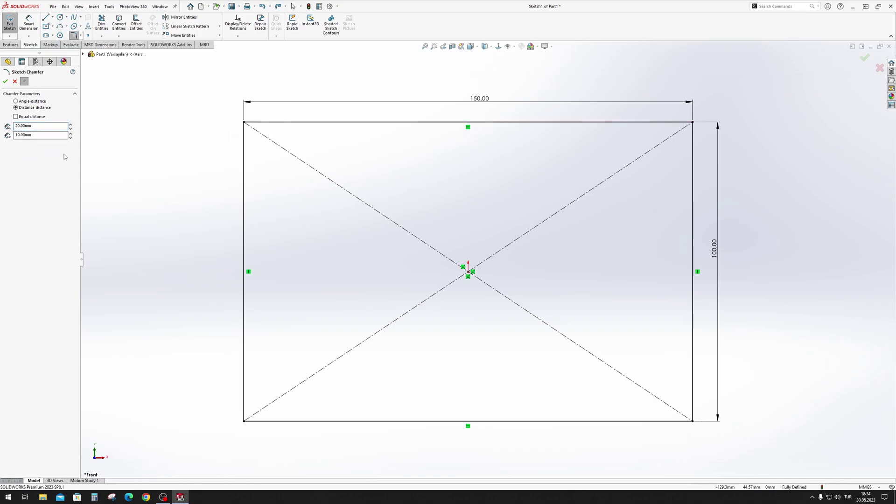
- Test the top-left chamfer twice more with different edge orders, undoing each attempt
left_click(244, 138)
left_click(247, 123)
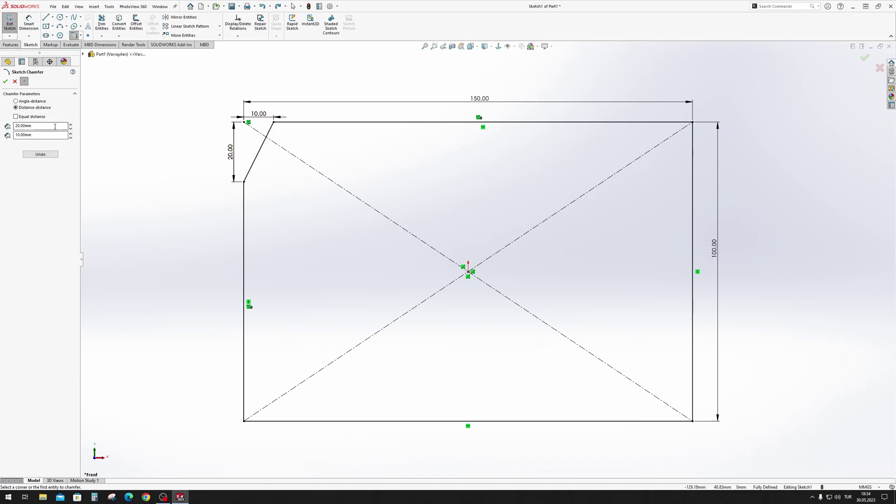
left_click(42, 154)
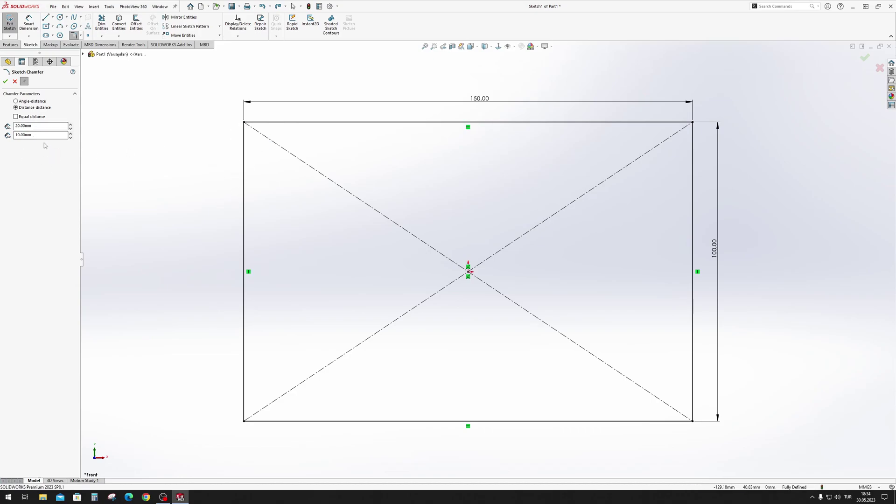
left_click(280, 124)
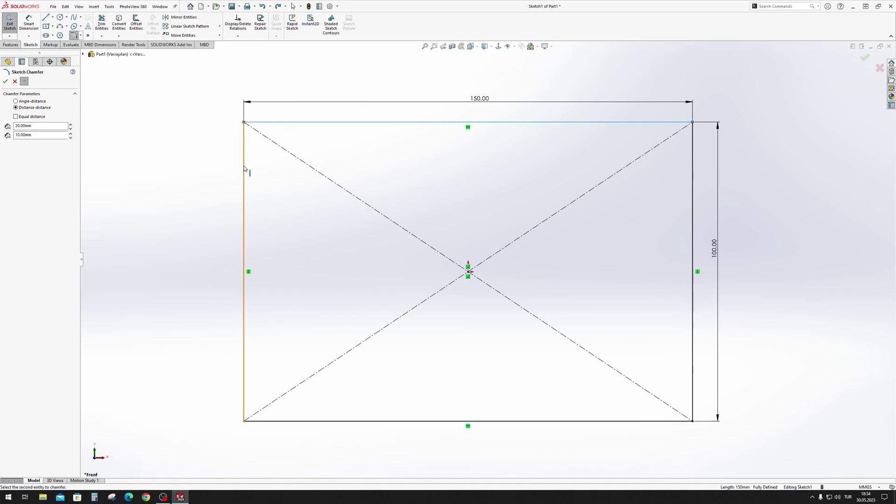
left_click(244, 166)
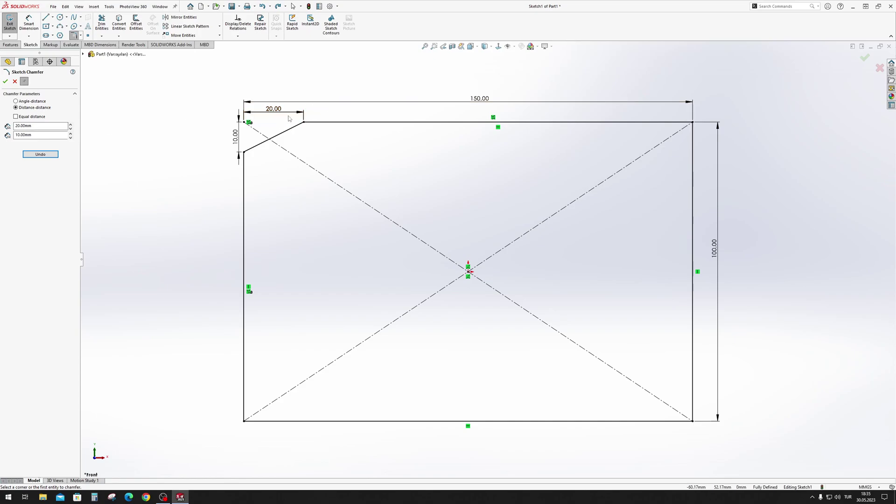
left_click(37, 154)
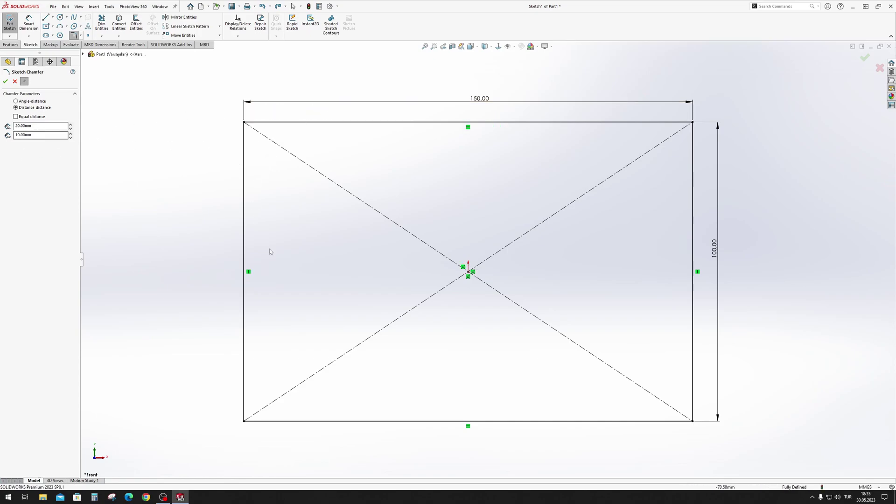
left_click(273, 422)
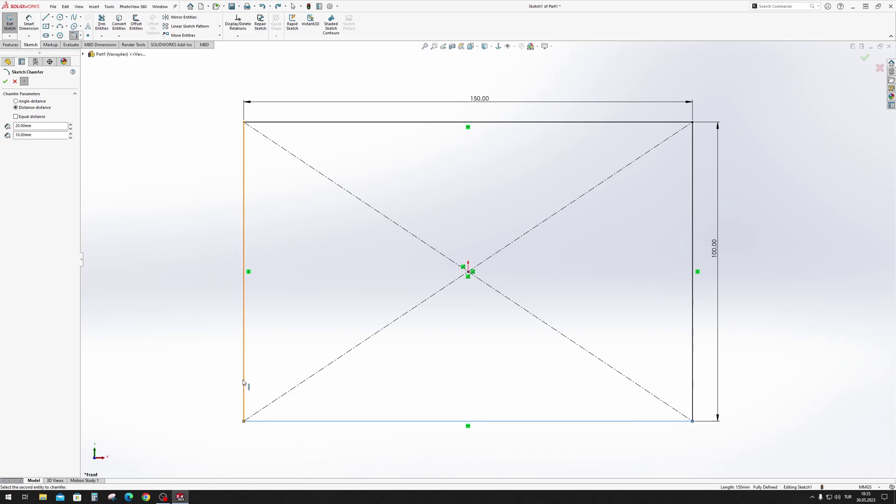
left_click(243, 399)
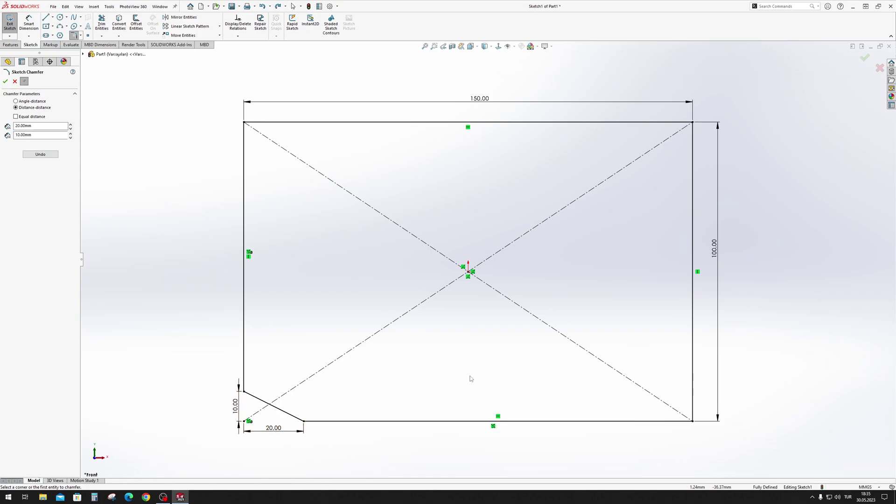
left_click(40, 154)
left_click(38, 118)
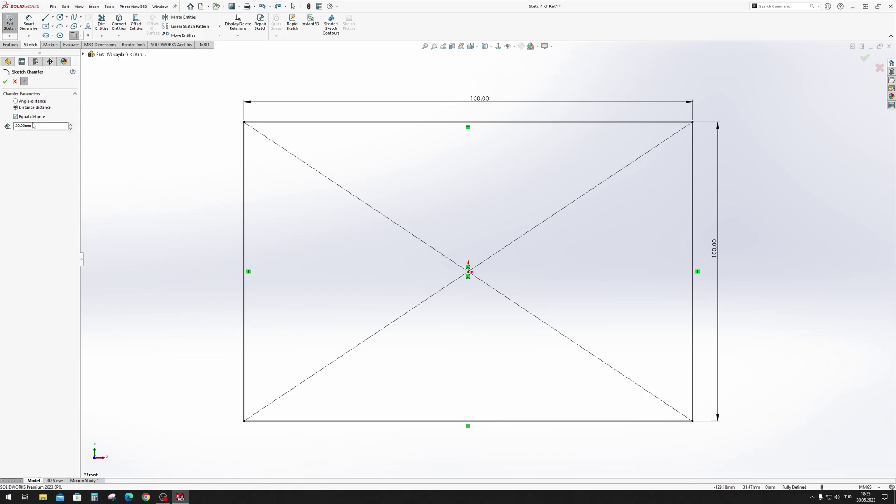
left_click(244, 412)
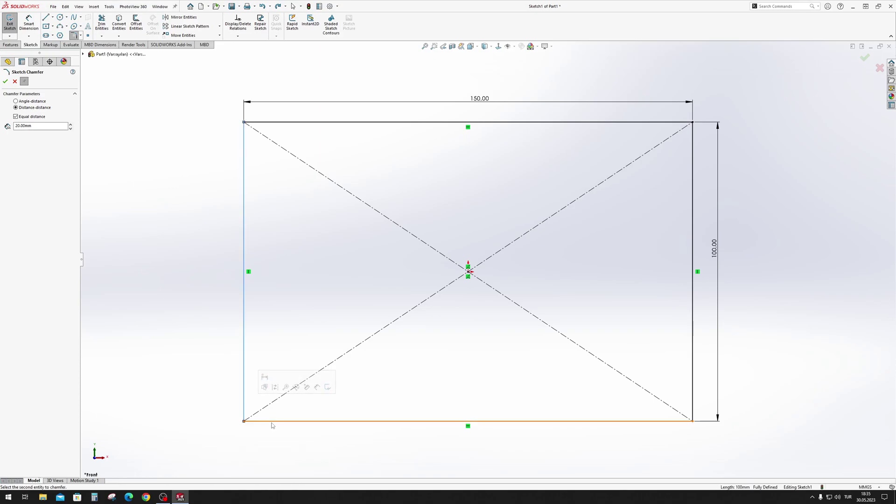
left_click(270, 422)
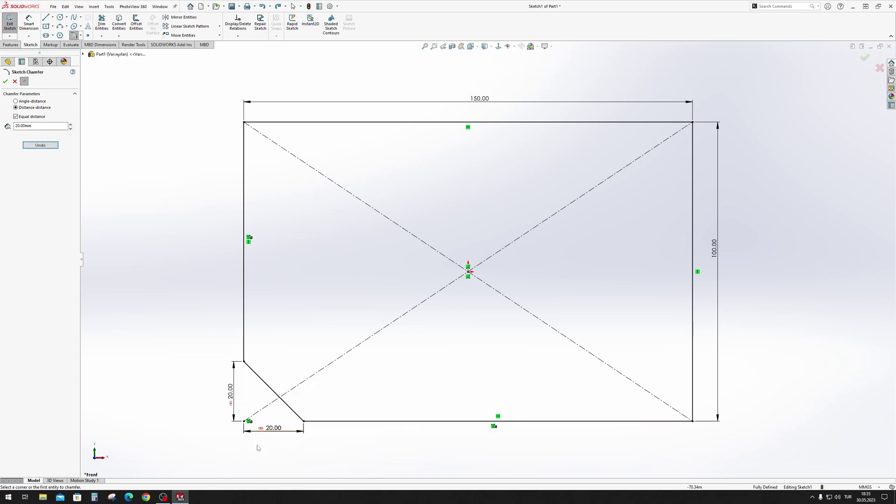
left_click(40, 146)
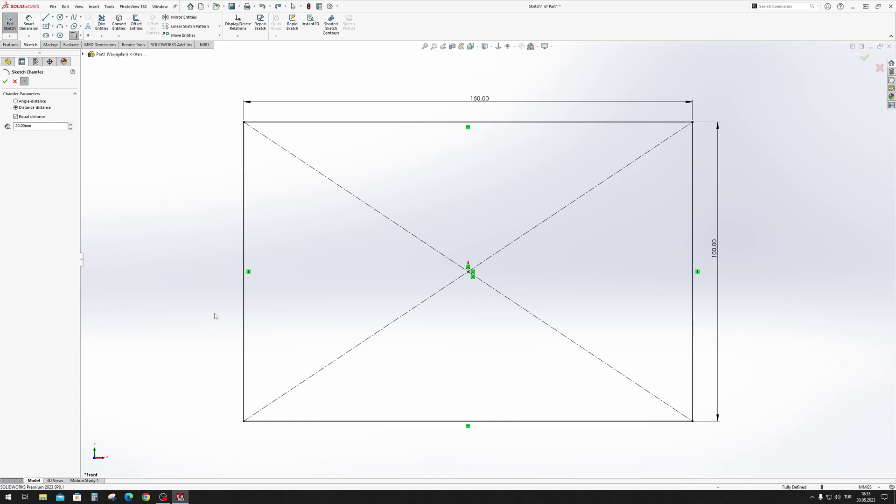
left_click(245, 421)
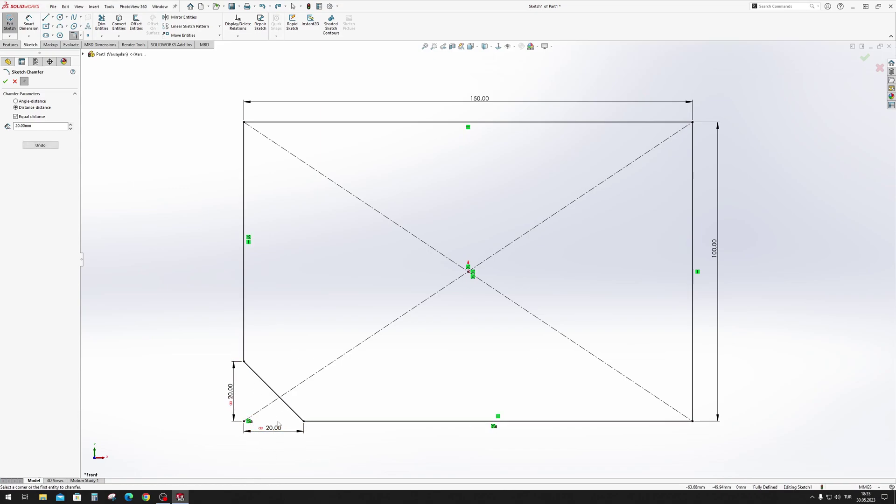
left_click(40, 145)
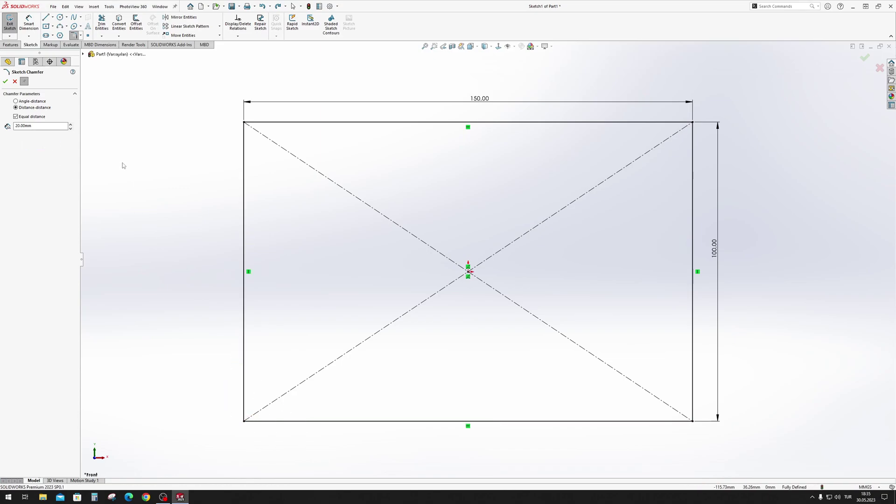
- Switch the chamfer to Angle-distance with 20 mm distance and 30° angle
left_click(31, 102)
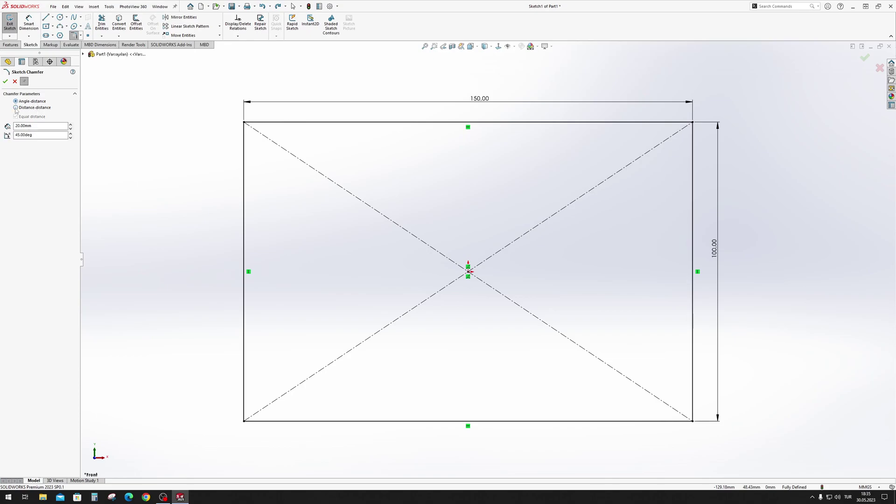
double_click(39, 126)
key("Tab")
key("shift+Tab")
double_click(42, 135)
type("30")
- Trial the 20 mm, 30° chamfer on the bottom-left corner and undo it
left_click(244, 394)
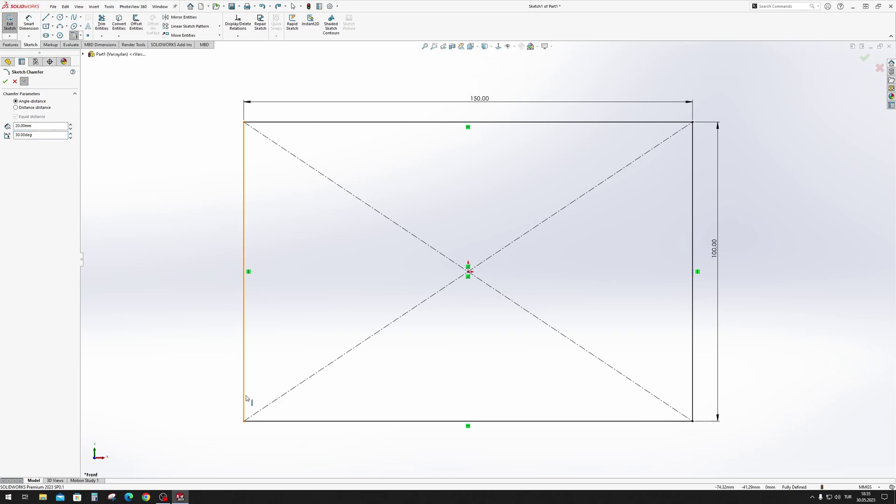
left_click(289, 422)
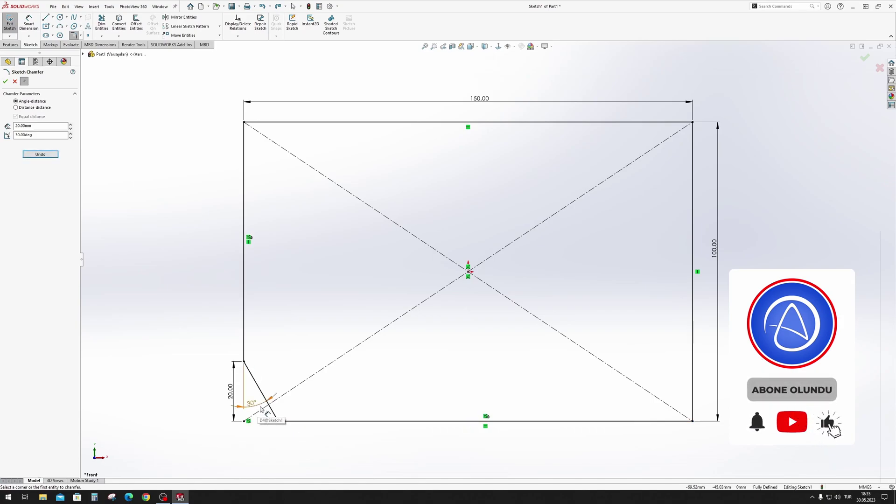
left_click(51, 155)
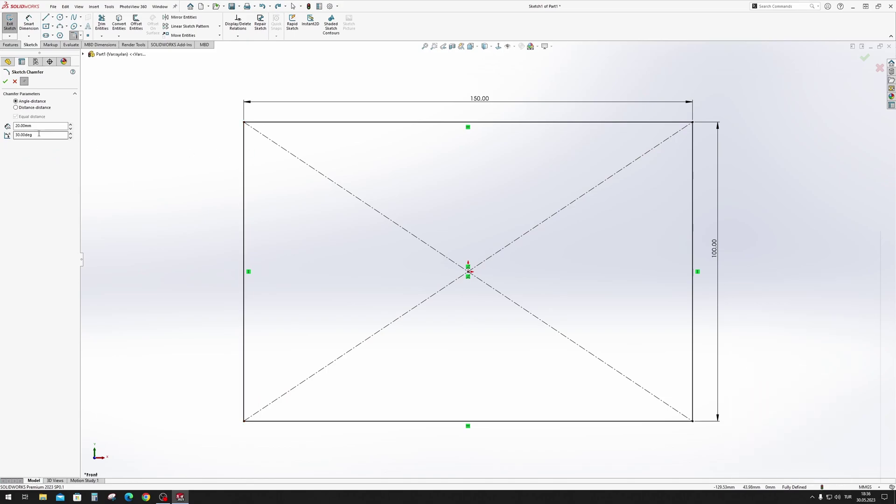
left_click(244, 147)
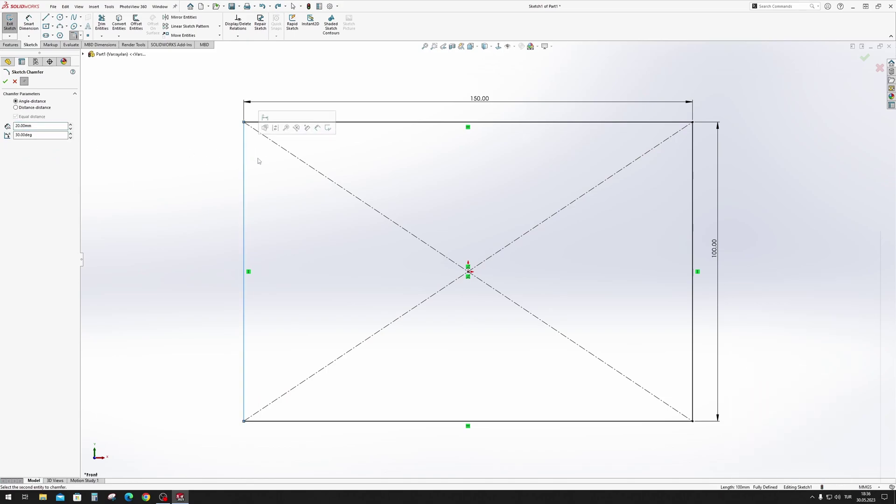
- Chamfer the top-left and top-right corners at 20 mm, 30°, redoing the top-right one
left_click(263, 122)
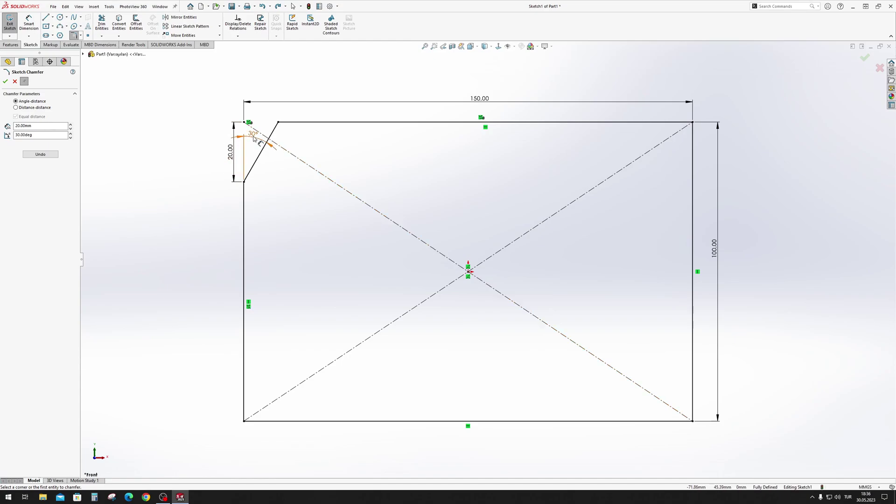
left_click(676, 123)
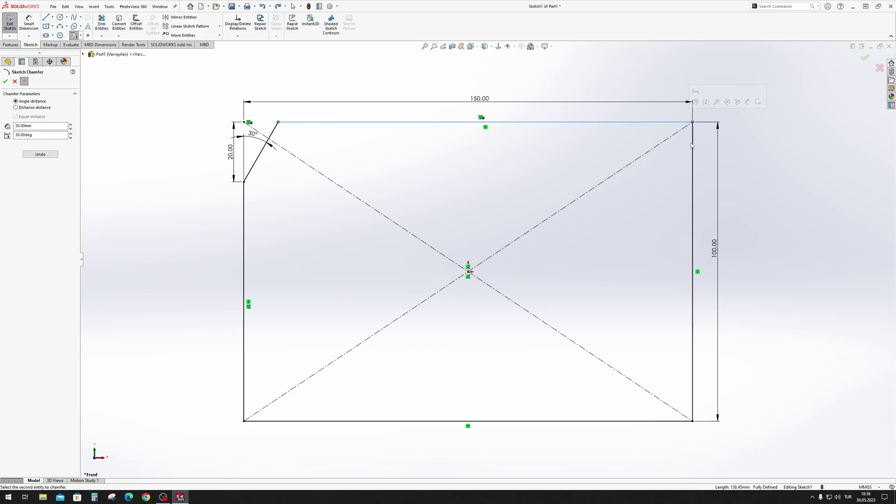
left_click(690, 167)
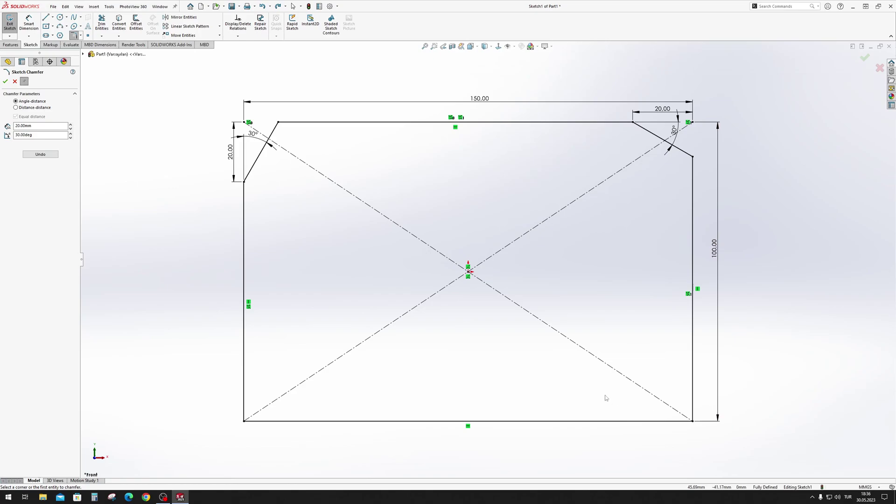
left_click(40, 154)
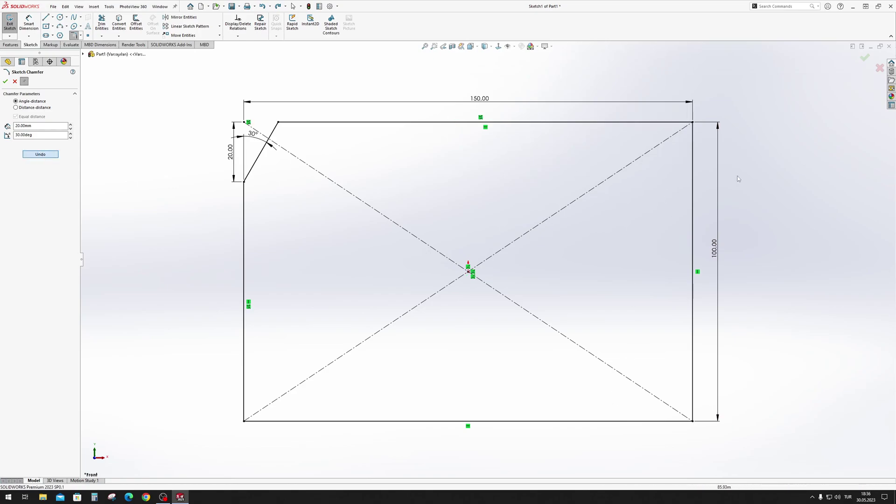
left_click(694, 151)
left_click(672, 122)
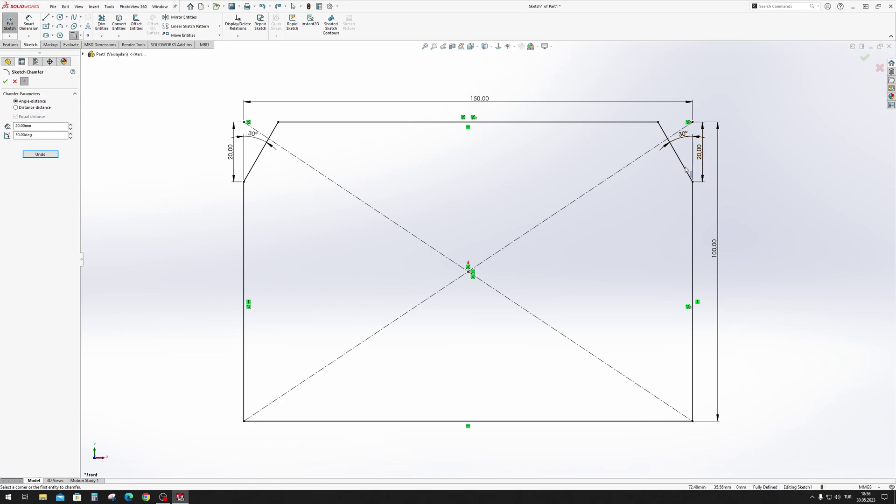
- Change the chamfer angle to 45° and apply it to the bottom-right corner
double_click(41, 135)
type("45")
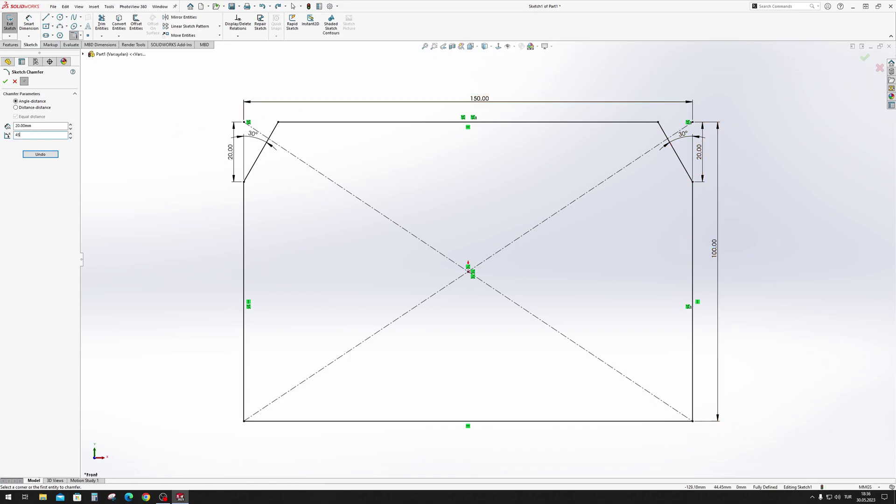
left_click(693, 421)
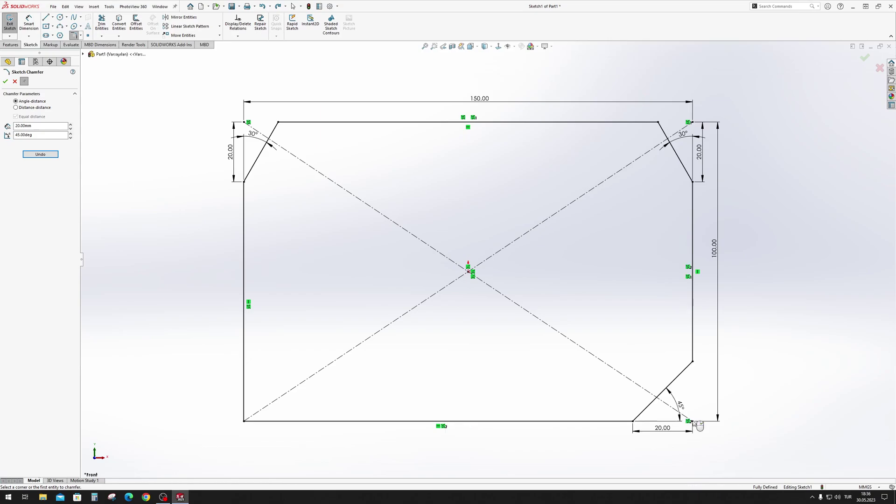